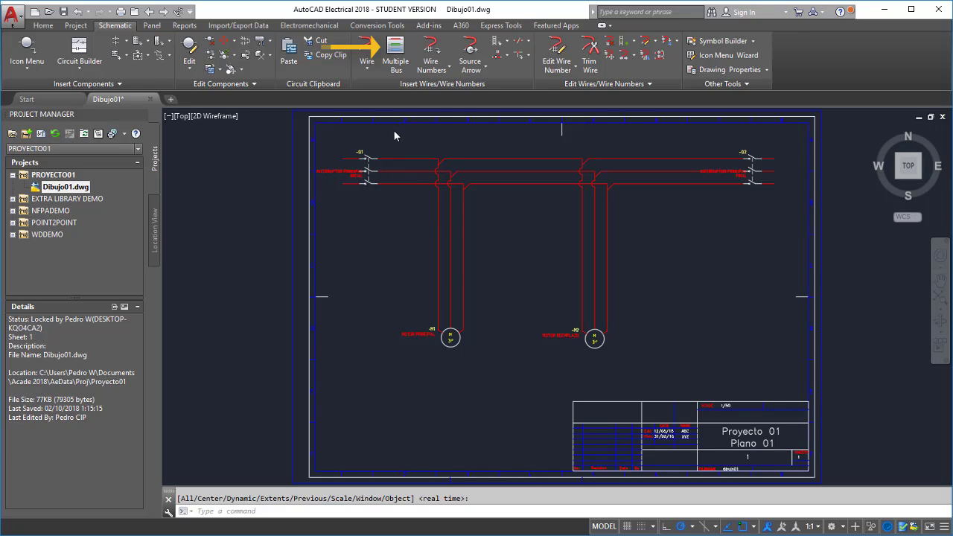
Review the multiple wire bus settings and the symbol catalogue's schematic scale without inserting anything.
{"action": "left_click", "coordinate": [402, 56]}
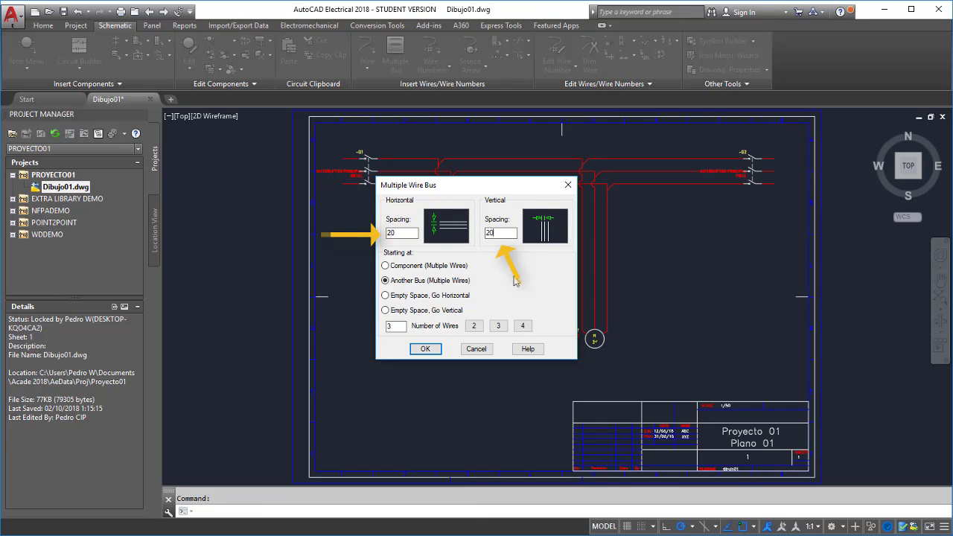
{"action": "left_click", "coordinate": [480, 350]}
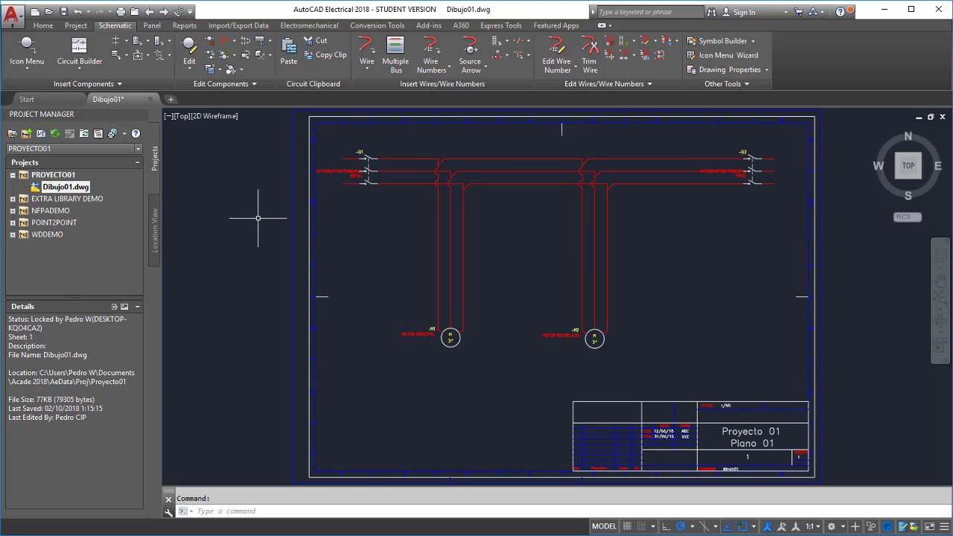
{"action": "left_click", "coordinate": [27, 49]}
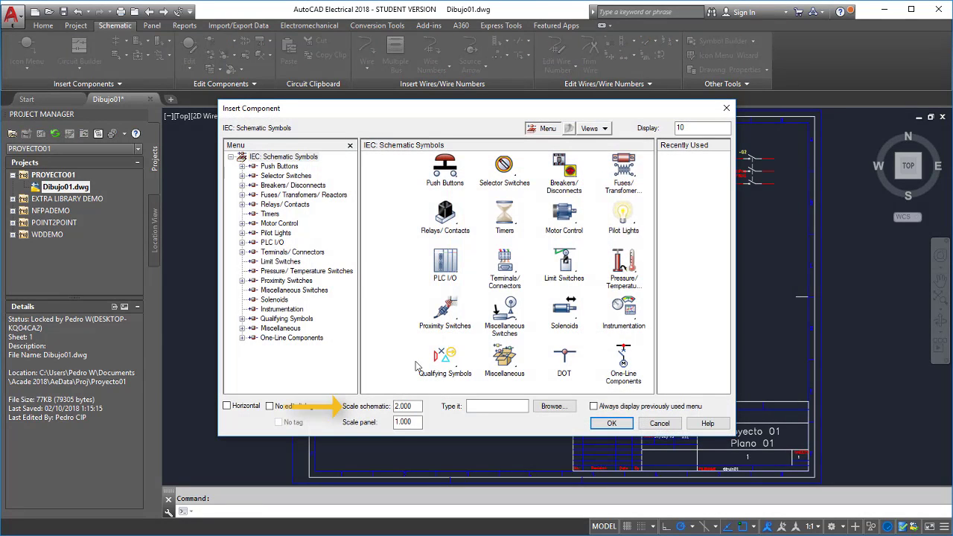
{"action": "left_click", "coordinate": [417, 405]}
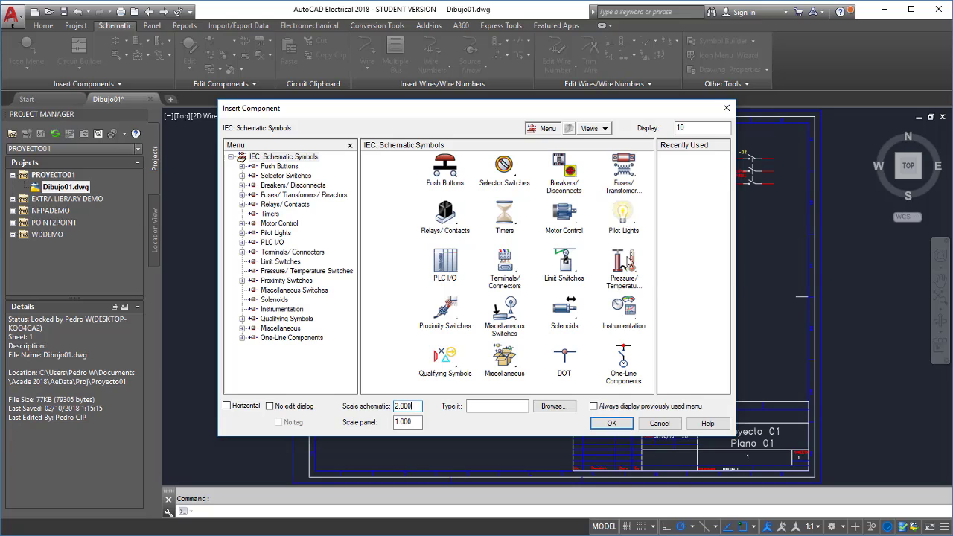
{"action": "left_click", "coordinate": [659, 423]}
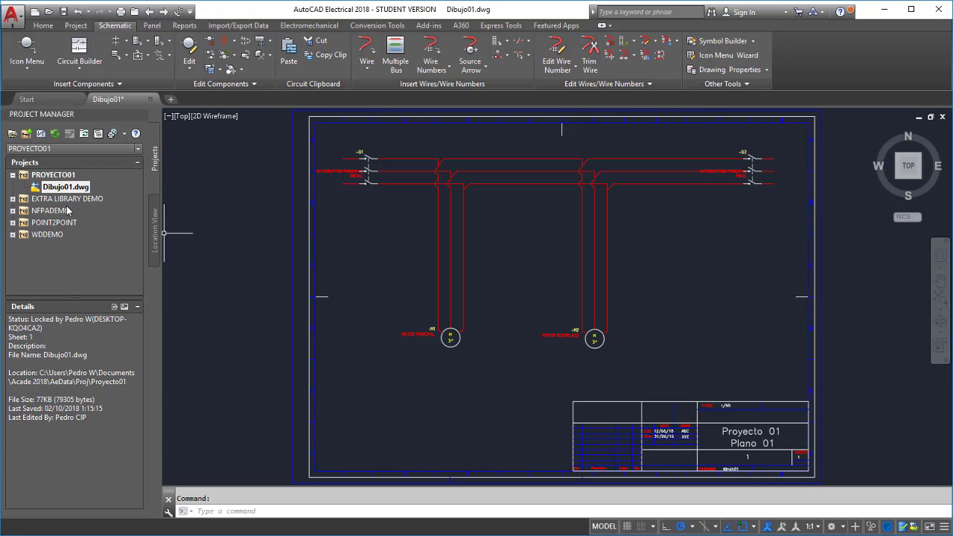
In PROYECTO01's Drawing Format properties, set multi-wire spacing 10 and feature scale multiplier 1.0.
{"action": "right_click", "coordinate": [61, 176]}
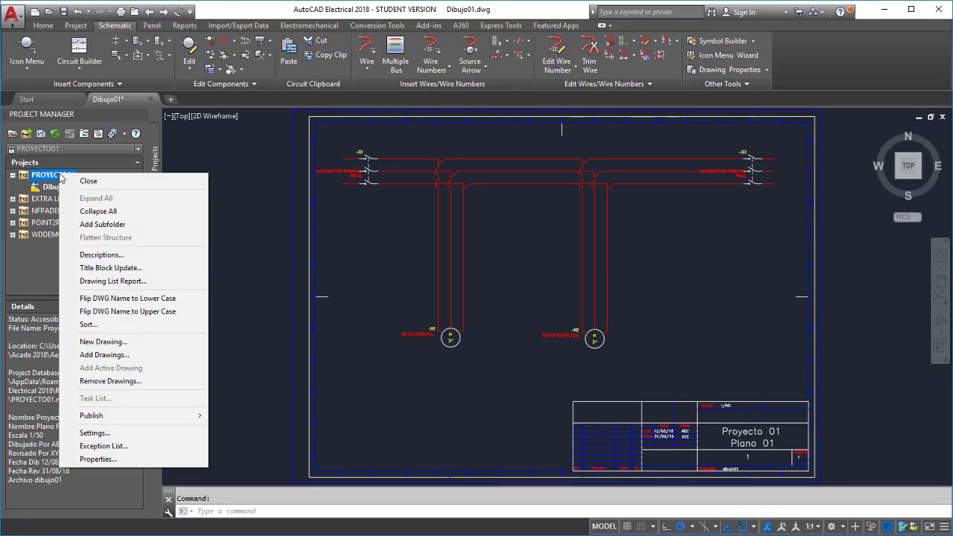
{"action": "left_click", "coordinate": [130, 459]}
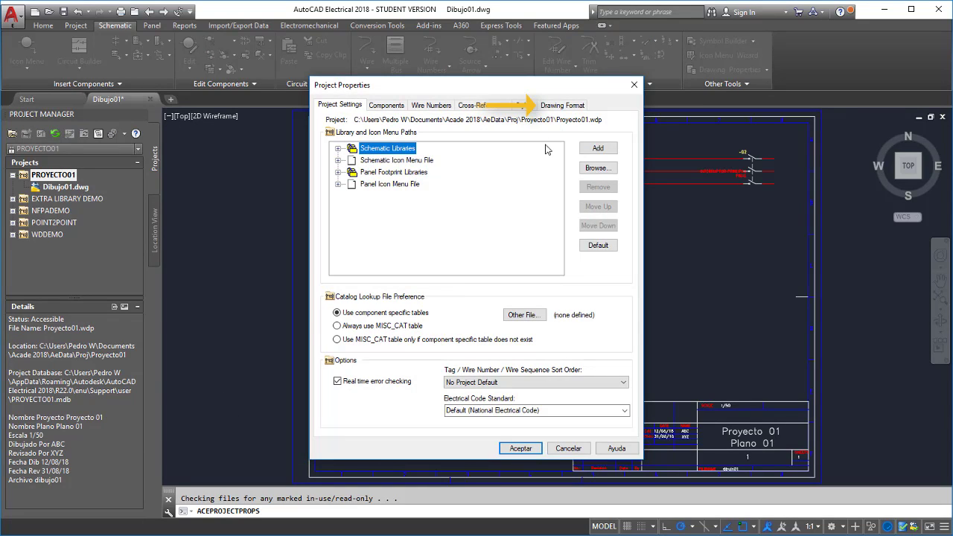
{"action": "left_click", "coordinate": [553, 108]}
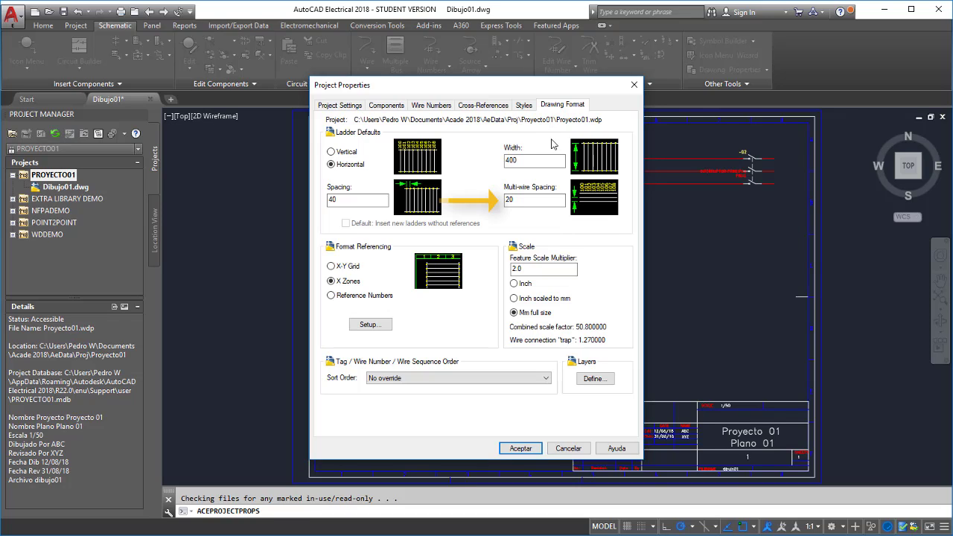
{"action": "double_click", "coordinate": [532, 199]}
{"action": "type", "text": "10"}
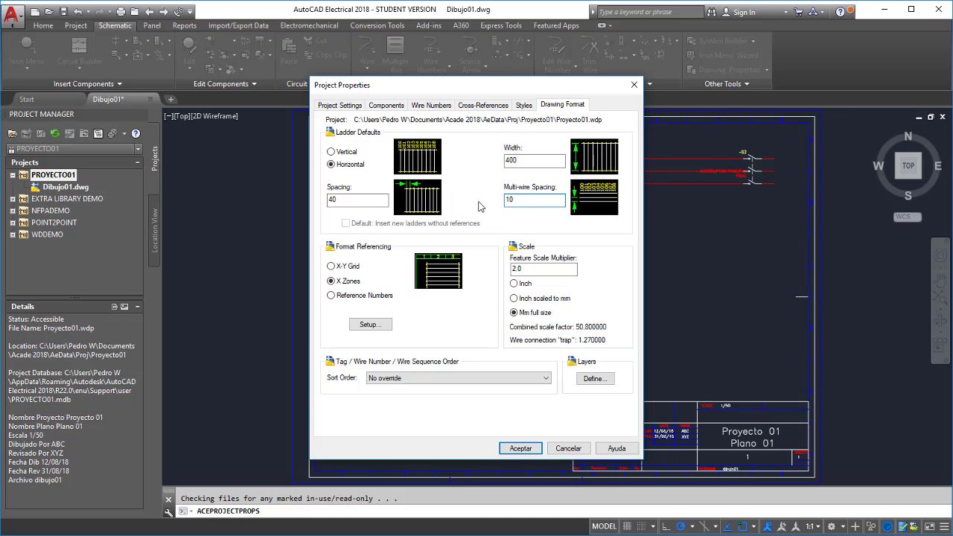
{"action": "left_click", "coordinate": [528, 268]}
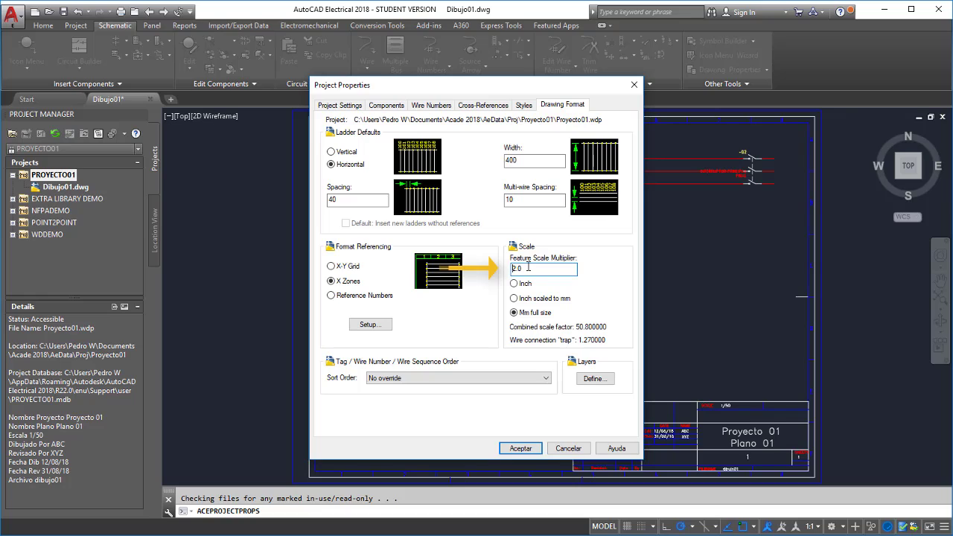
{"action": "key", "text": "Delete"}
{"action": "type", "text": "1"}
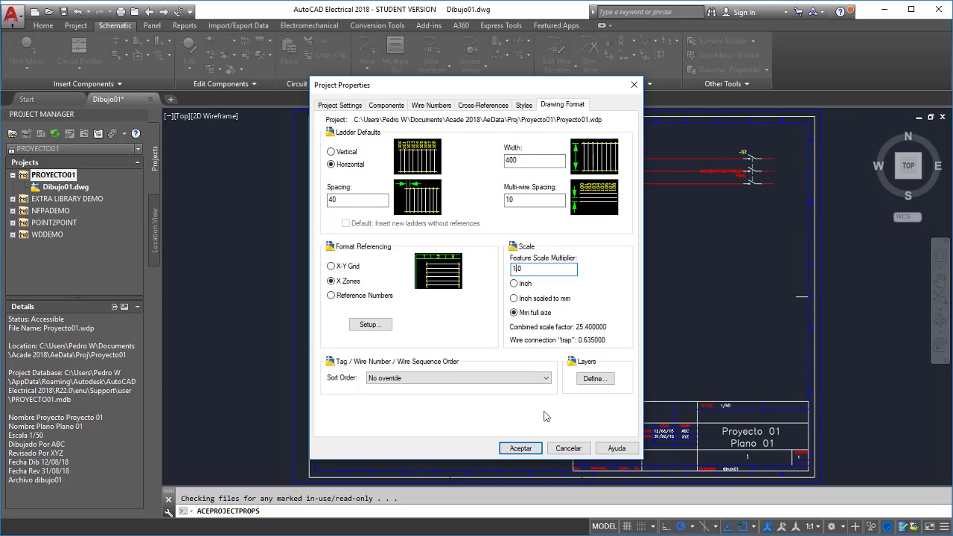
{"action": "left_click", "coordinate": [520, 449]}
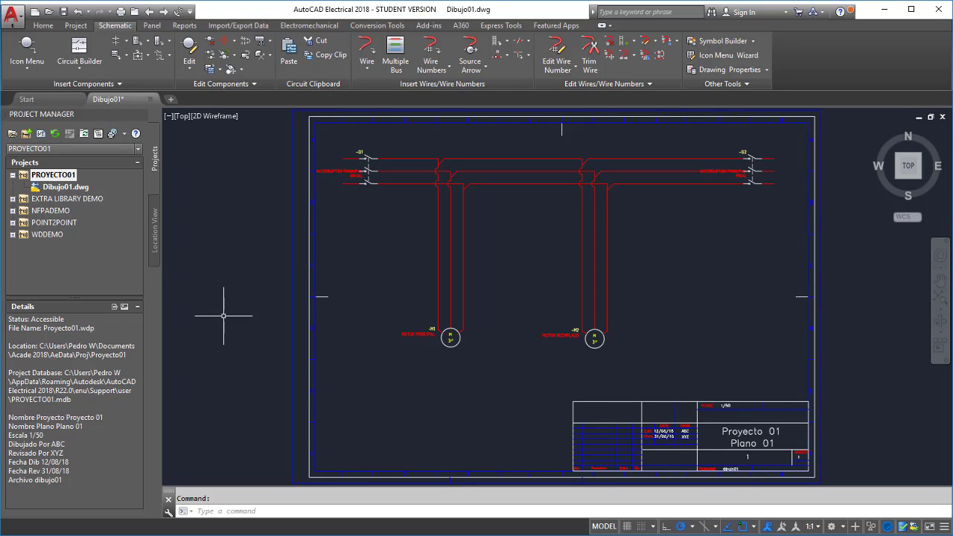
Apply the PROYECTO01 project defaults to Dibujo01.dwg from its Project Manager properties.
{"action": "left_click", "coordinate": [77, 189]}
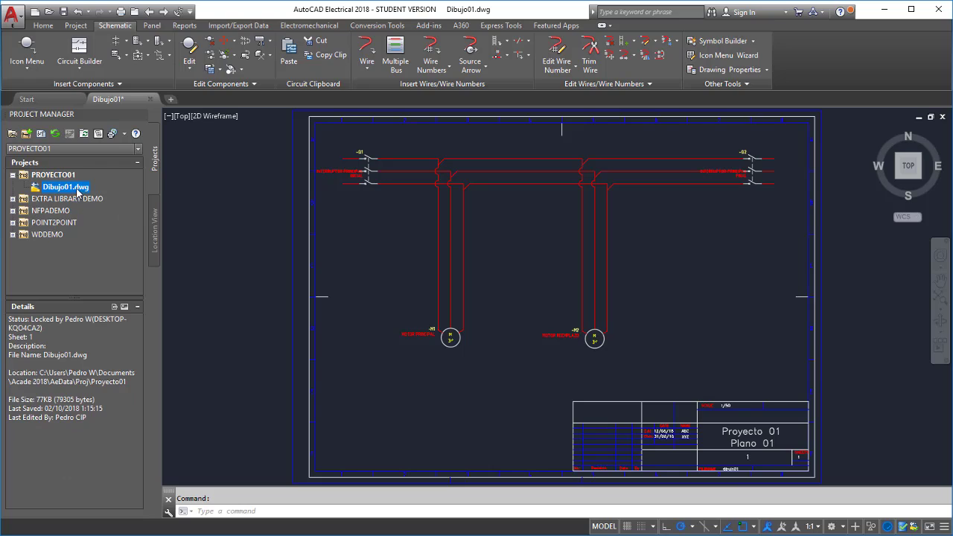
{"action": "right_click", "coordinate": [78, 191]}
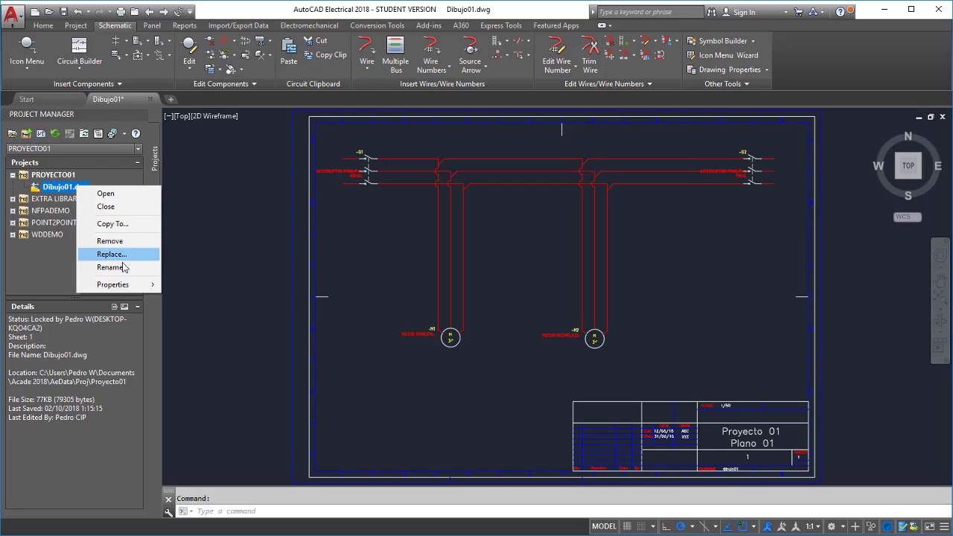
{"action": "mouse_move", "coordinate": [113, 285]}
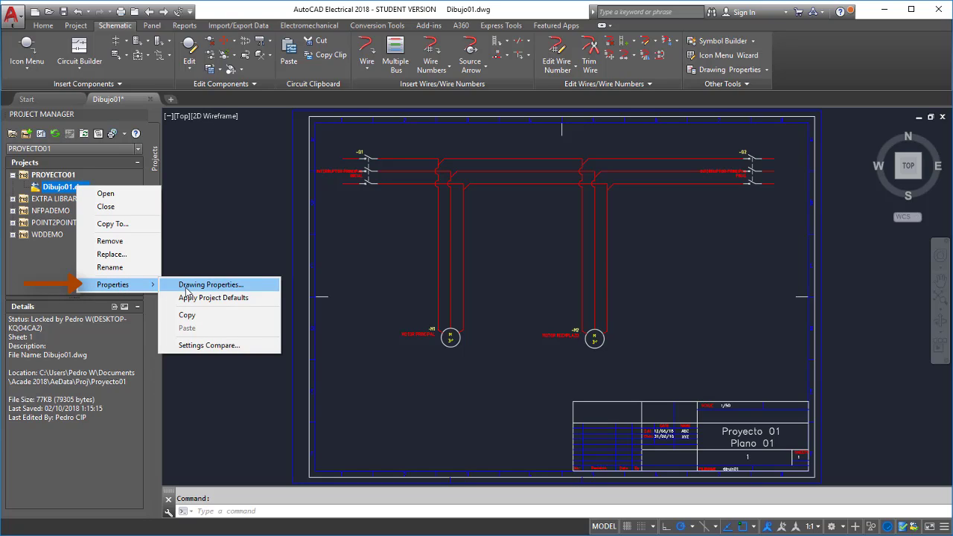
{"action": "left_click", "coordinate": [259, 298]}
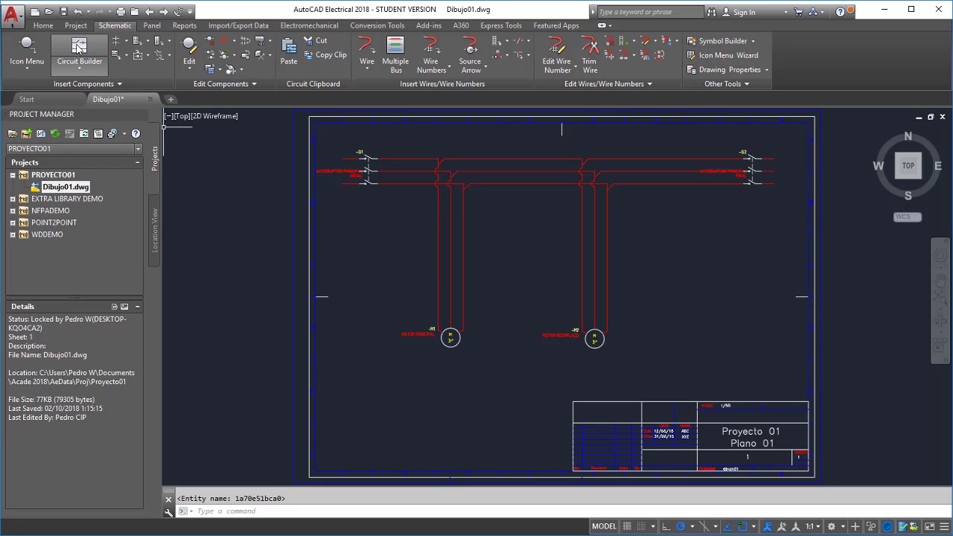
Pick the Magneto/Thermal 3-pole circuit breaker under Breakers/Disconnects in the Icon Menu.
{"action": "left_click", "coordinate": [30, 48]}
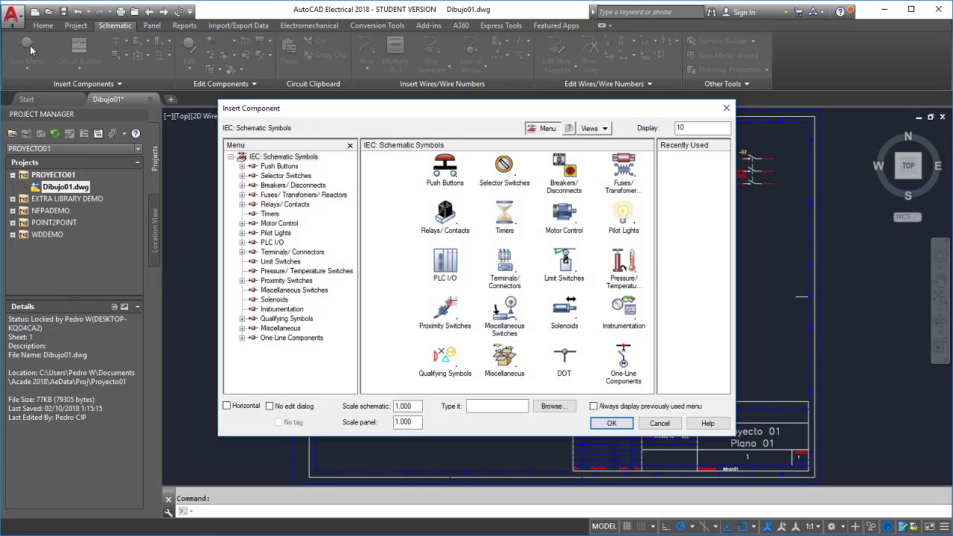
{"action": "left_click", "coordinate": [241, 186]}
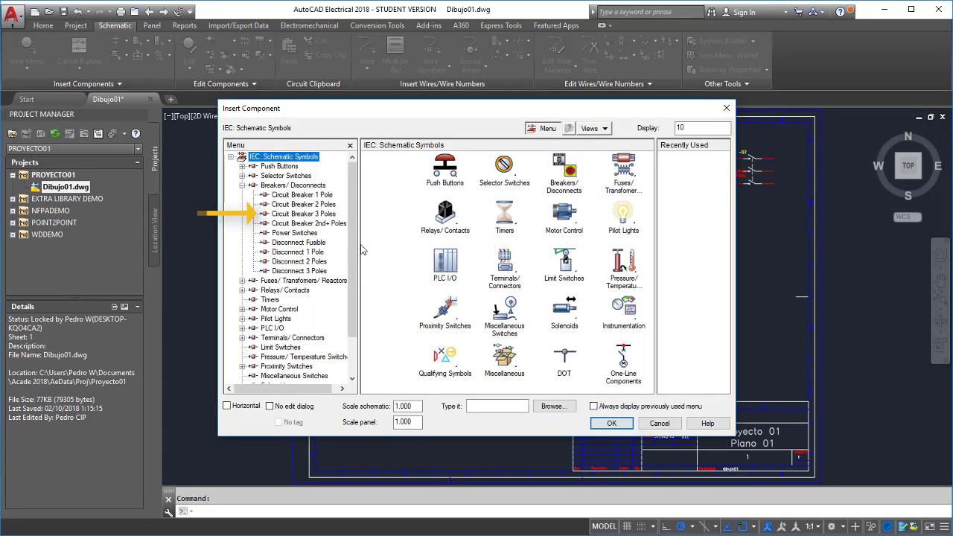
{"action": "left_click", "coordinate": [317, 215]}
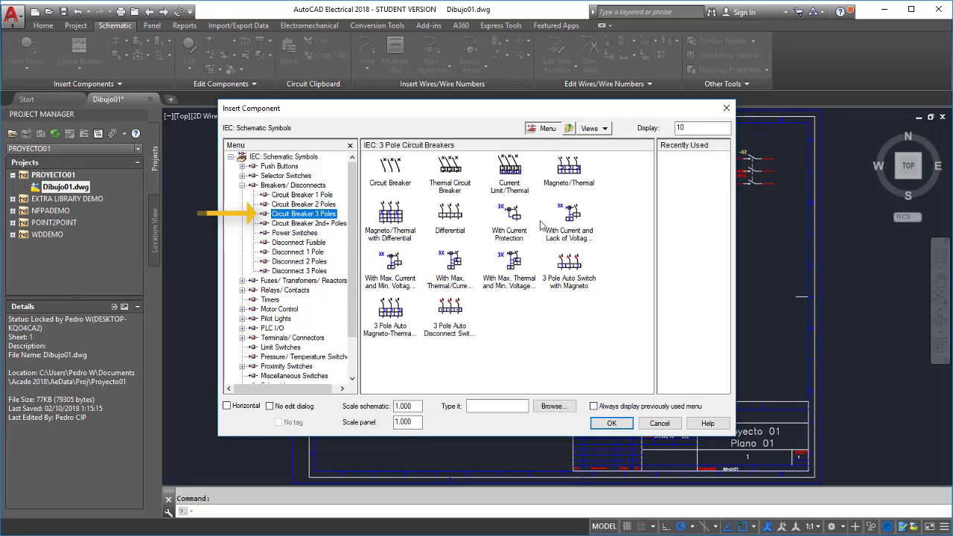
{"action": "left_click", "coordinate": [572, 176]}
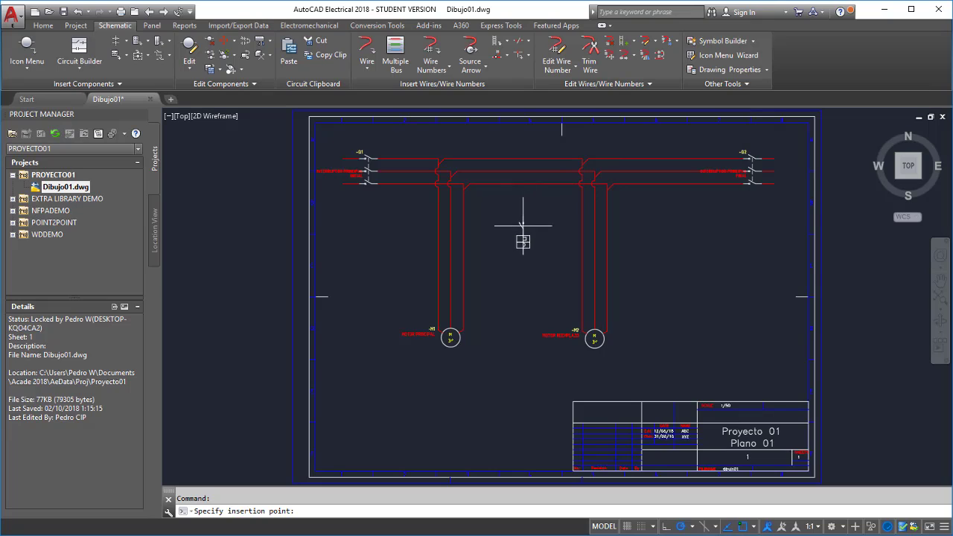
Turn on Nearest object snap and insert the breaker on motor M1's first feeder wire.
{"action": "left_click", "coordinate": [754, 526]}
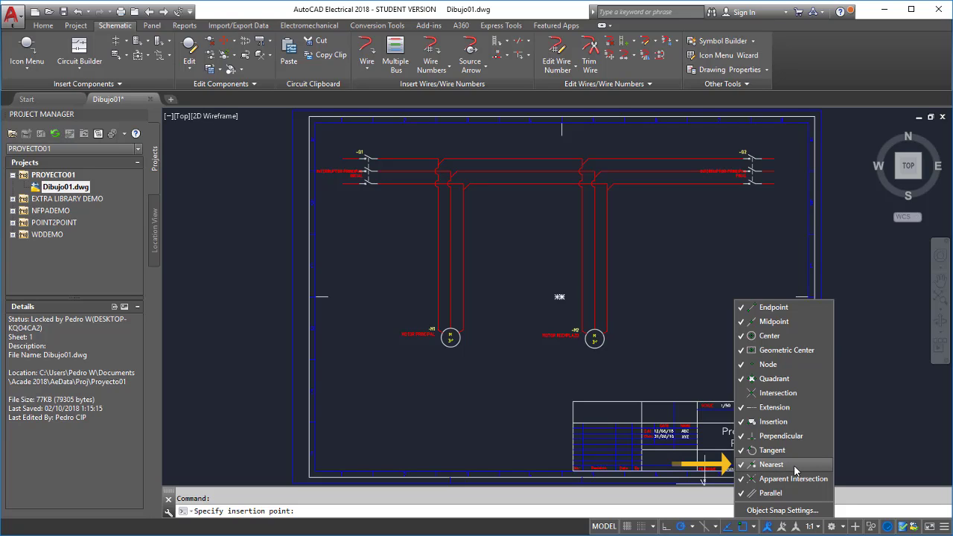
{"action": "left_click", "coordinate": [487, 274]}
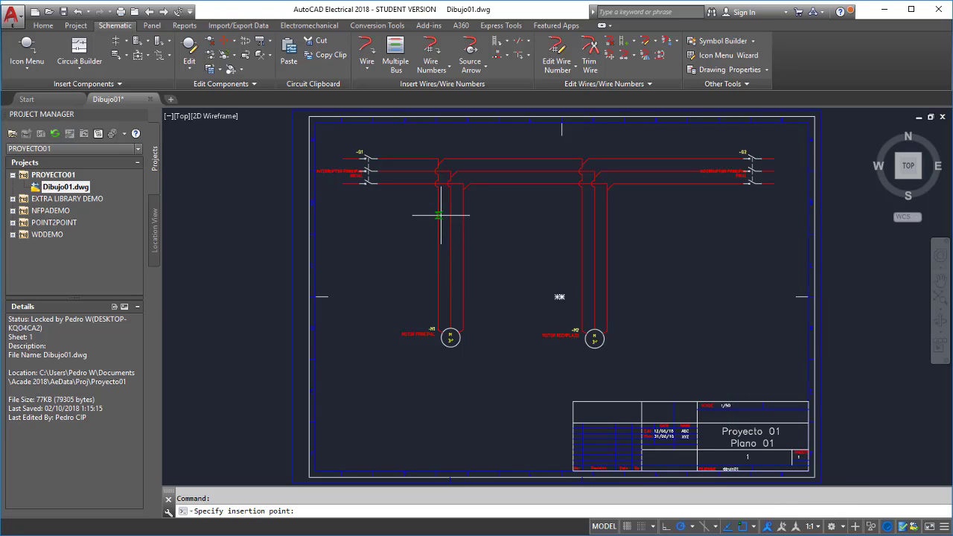
{"action": "scroll", "coordinate": [443, 199], "scroll_direction": "up", "scroll_amount": 2}
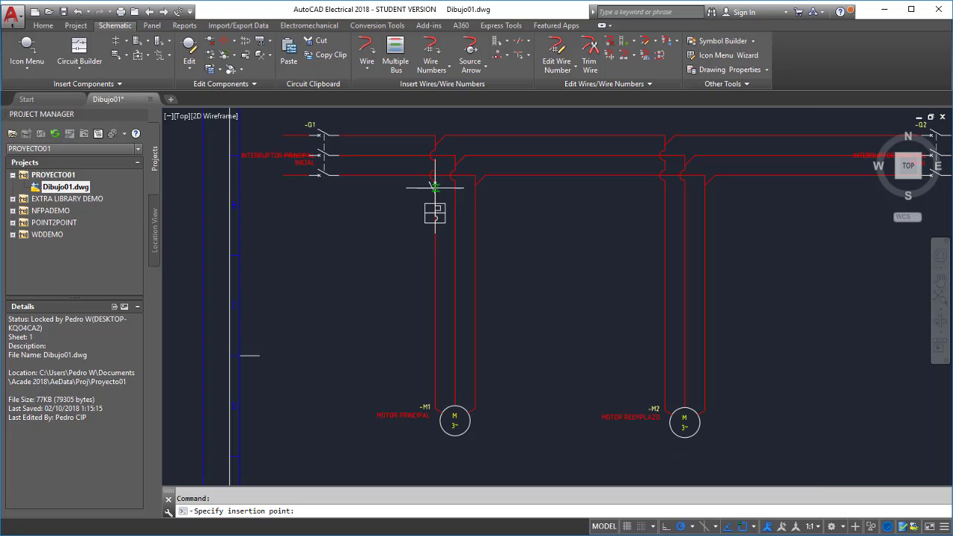
{"action": "scroll", "coordinate": [434, 187], "scroll_direction": "up", "scroll_amount": 2}
{"action": "scroll", "coordinate": [436, 195], "scroll_direction": "down", "scroll_amount": 2}
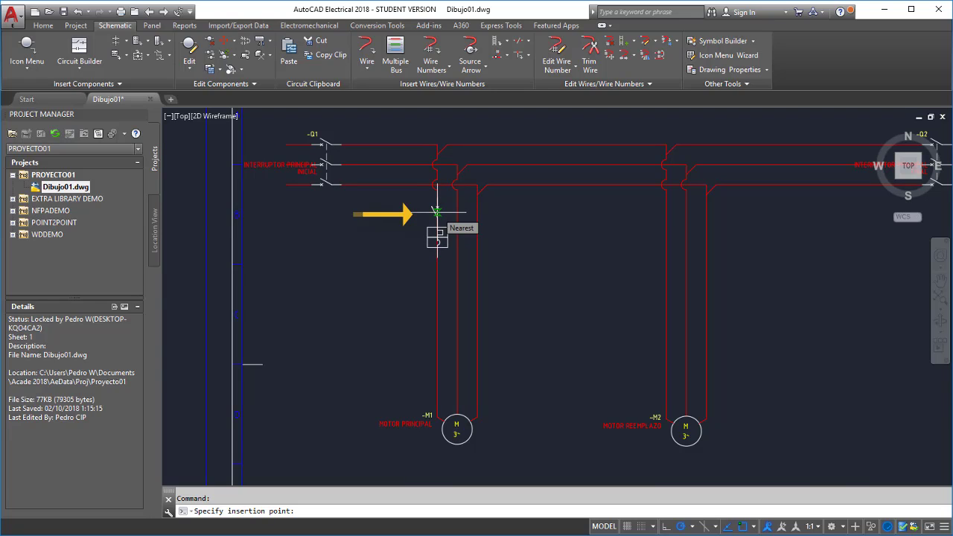
{"action": "left_click", "coordinate": [436, 214]}
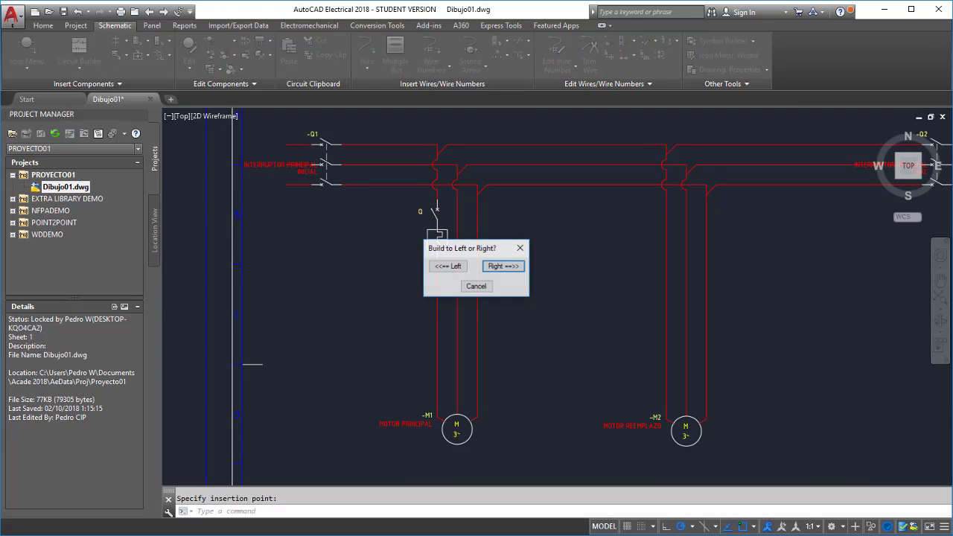
{"action": "left_click_drag", "start_coordinate": [473, 248], "coordinate": [465, 270]}
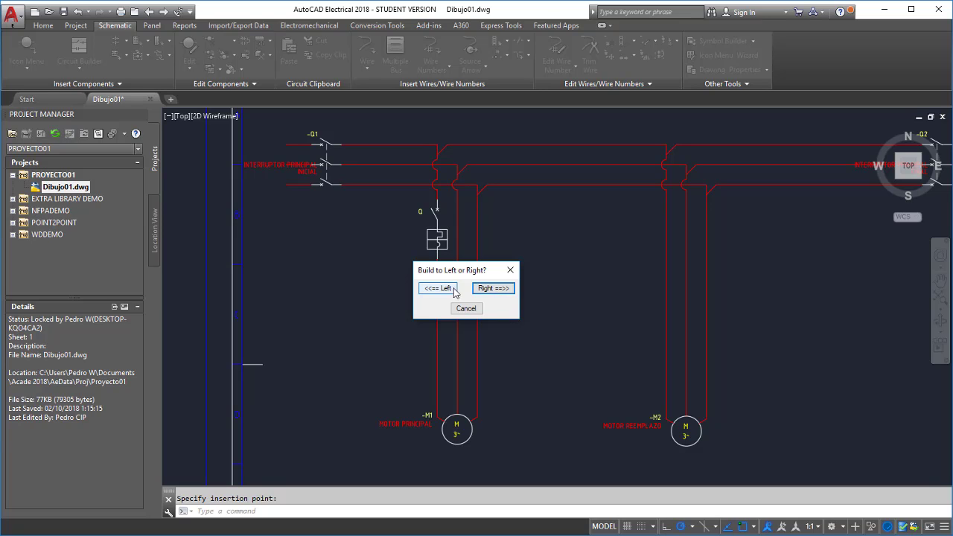
Build breaker Q3 to the right, described INTERRUPTOR MOTOR 1, and repeat for another.
{"action": "left_click", "coordinate": [493, 288]}
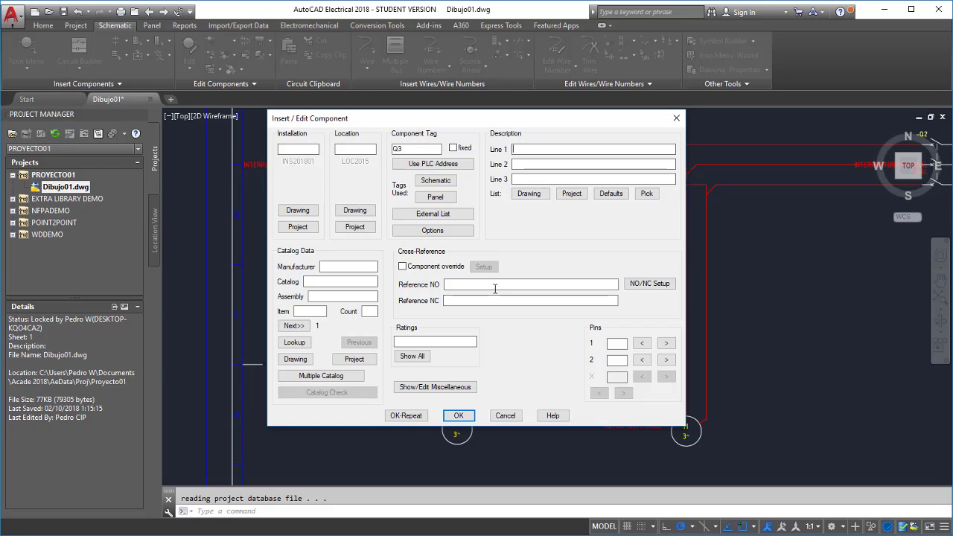
{"action": "type", "text": "IN"}
{"action": "type", "text": "TERR"}
{"action": "type", "text": "UPTOR"}
{"action": "type", "text": "MOTOR"}
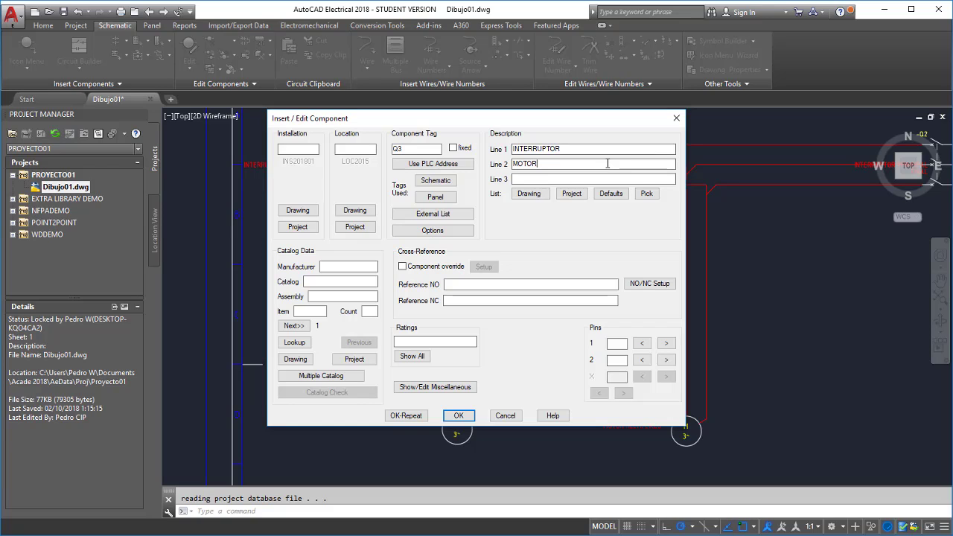
{"action": "type", "text": "UN"}
{"action": "key", "text": "BackSpace"}
{"action": "key", "text": "BackSpace"}
{"action": "left_click", "coordinate": [413, 420]}
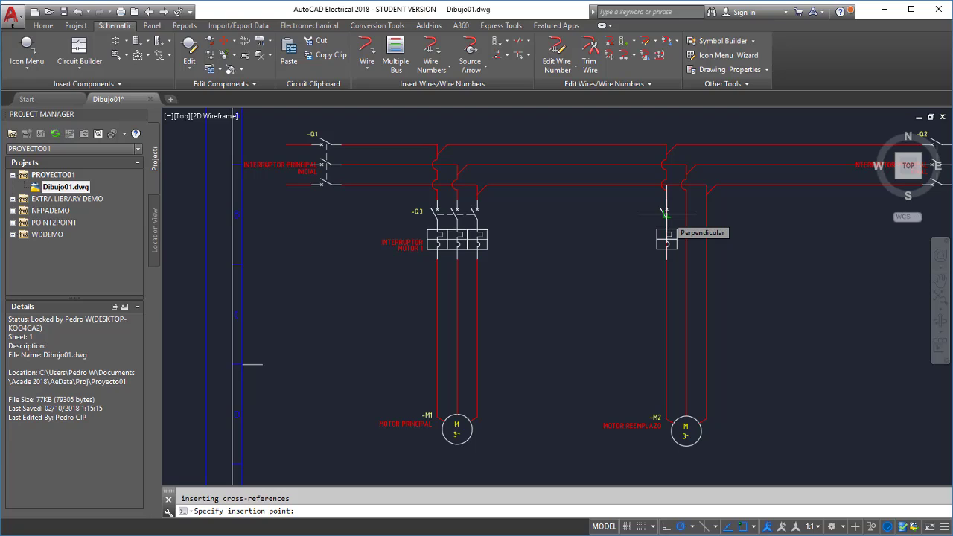
Place breaker Q4 on M2's feeder, built to the right, described INTERRUPTOR MOTOR 2.
{"action": "left_click", "coordinate": [666, 213]}
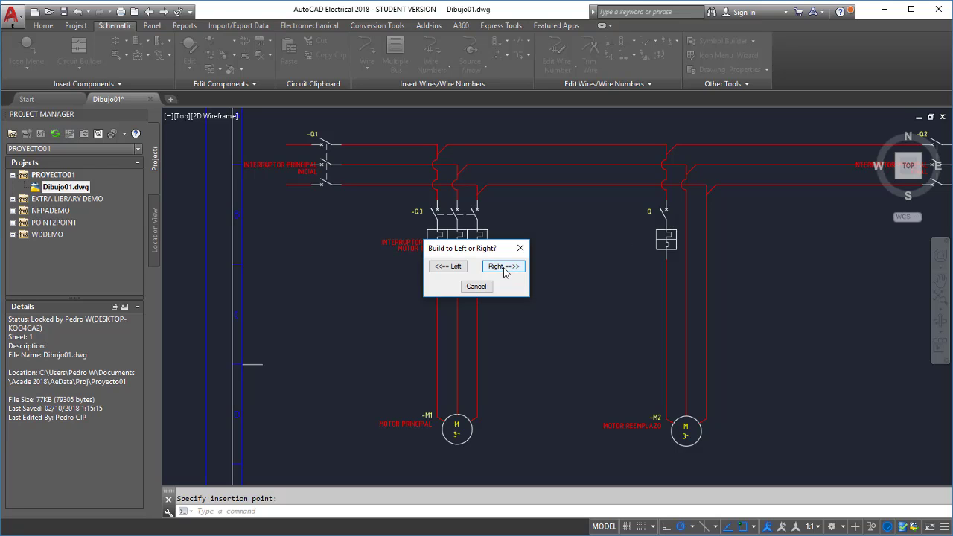
{"action": "left_click_drag", "start_coordinate": [502, 248], "coordinate": [630, 277]}
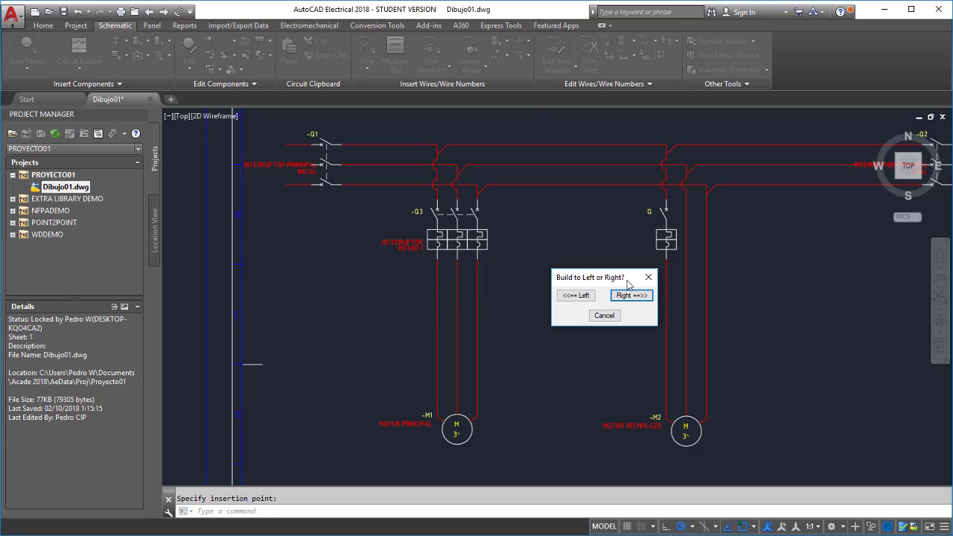
{"action": "left_click", "coordinate": [632, 295]}
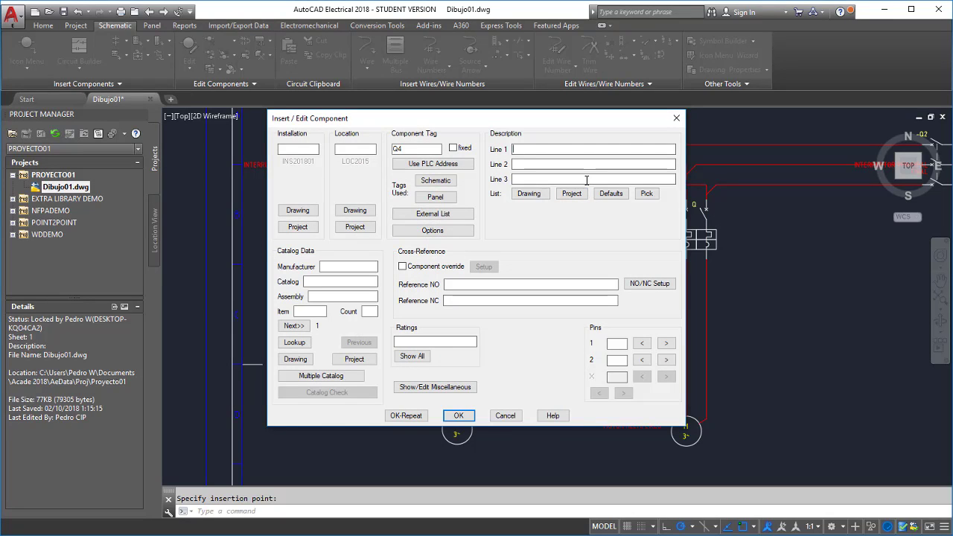
{"action": "type", "text": "INTE"}
{"action": "type", "text": "RRUPT"}
{"action": "type", "text": "OR"}
{"action": "type", "text": "OT"}
{"action": "type", "text": "OR"}
{"action": "left_click", "coordinate": [459, 415]}
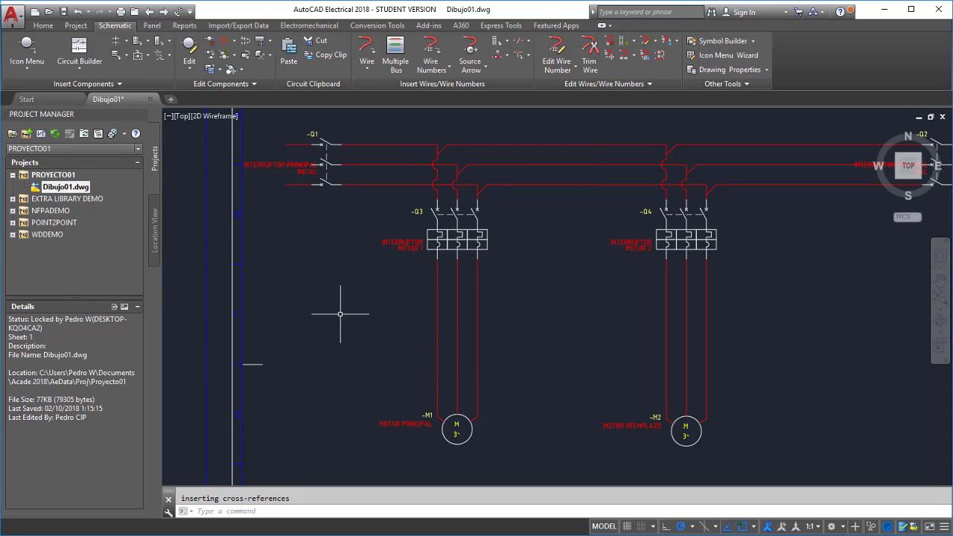
Select Motor Starter 3 Pole NO (Power) from the Motor Control > Motor Starter symbols.
{"action": "left_click", "coordinate": [32, 44]}
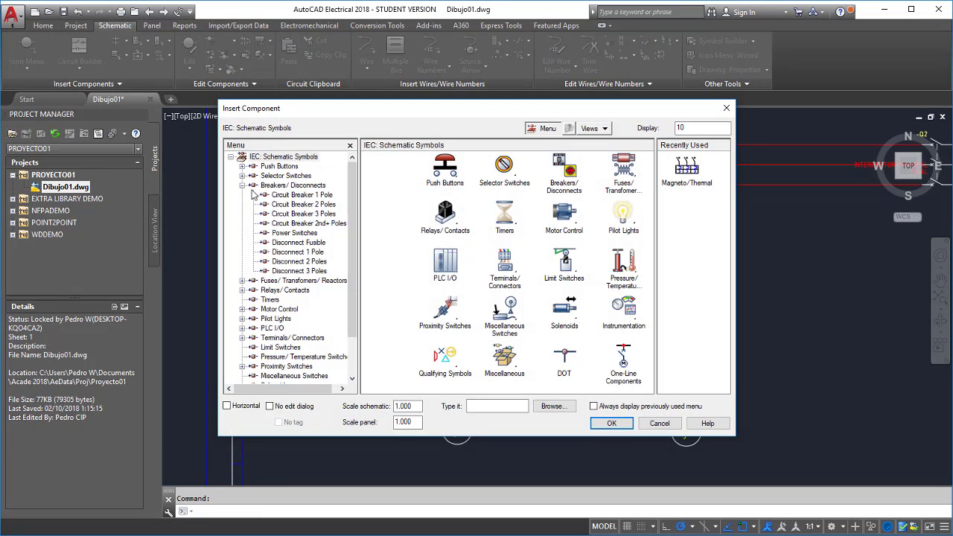
{"action": "left_click", "coordinate": [242, 185]}
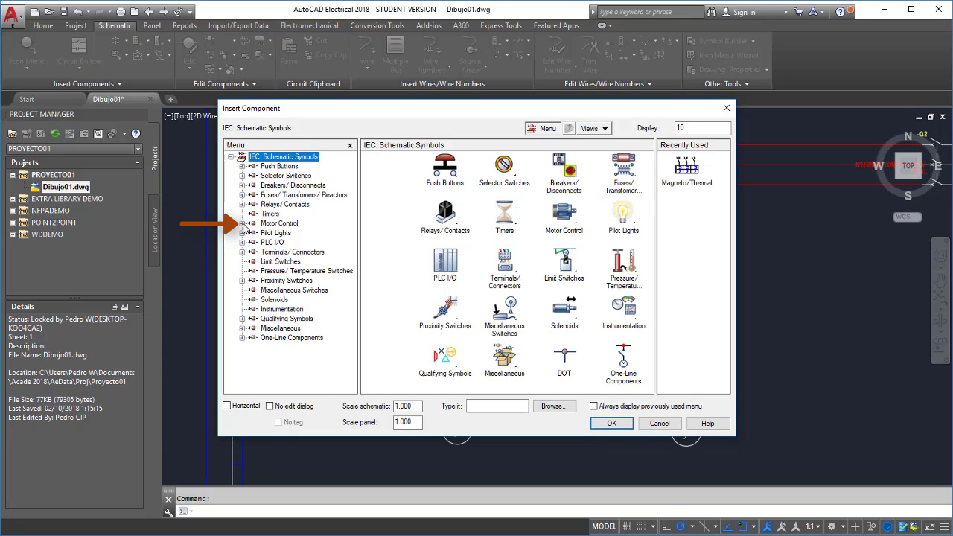
{"action": "left_click", "coordinate": [242, 223]}
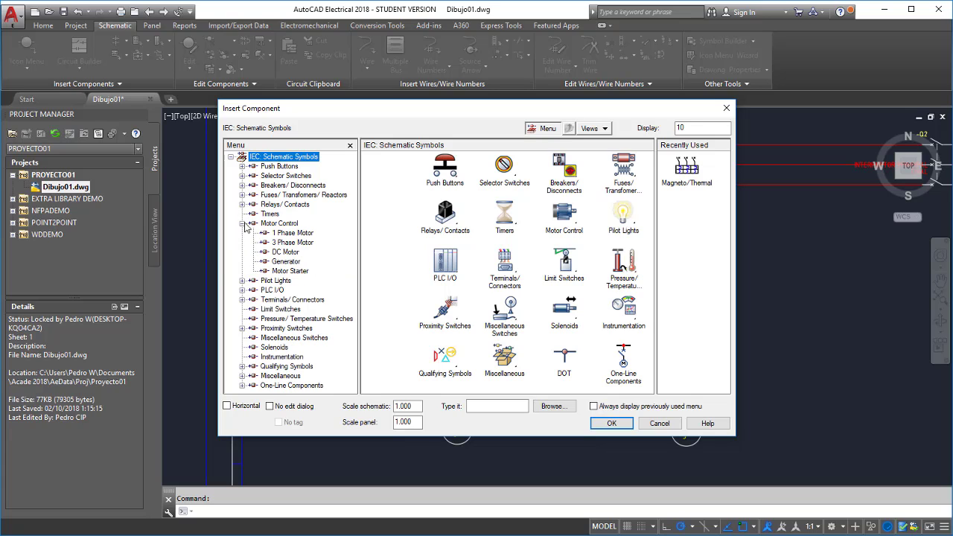
{"action": "left_click", "coordinate": [295, 274]}
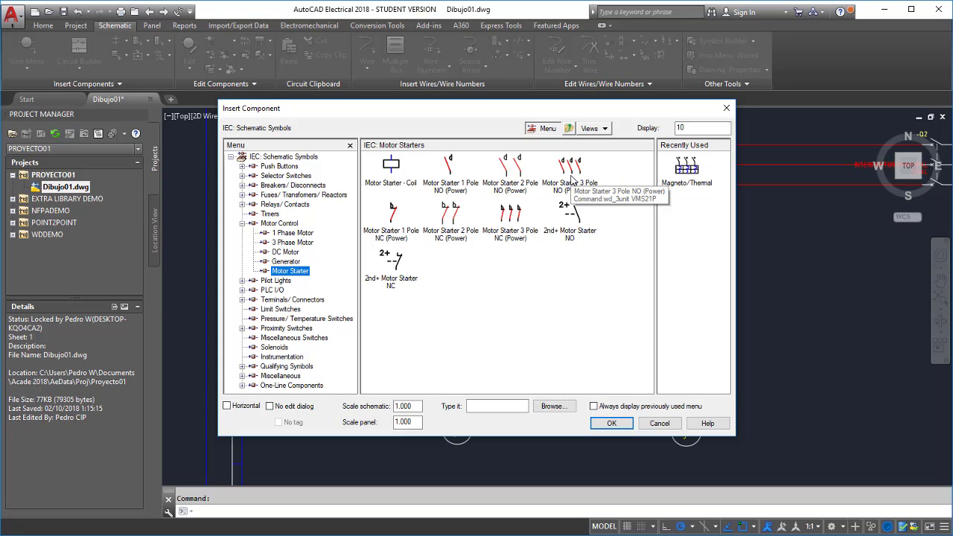
{"action": "left_click", "coordinate": [570, 173]}
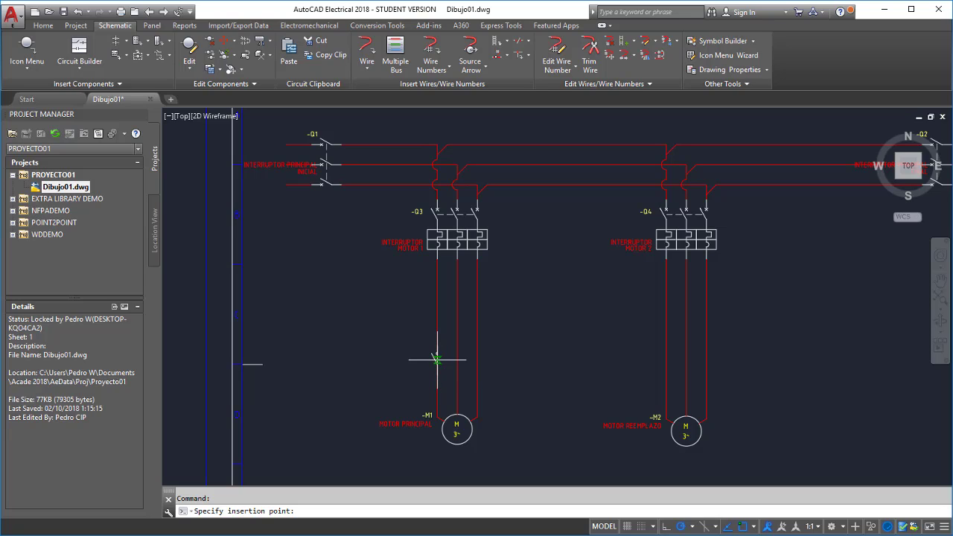
Insert starter contact K1 on M1's wire, described CONTACTOR DE ARRANQUE / MOTOR 1.
{"action": "left_click", "coordinate": [437, 357]}
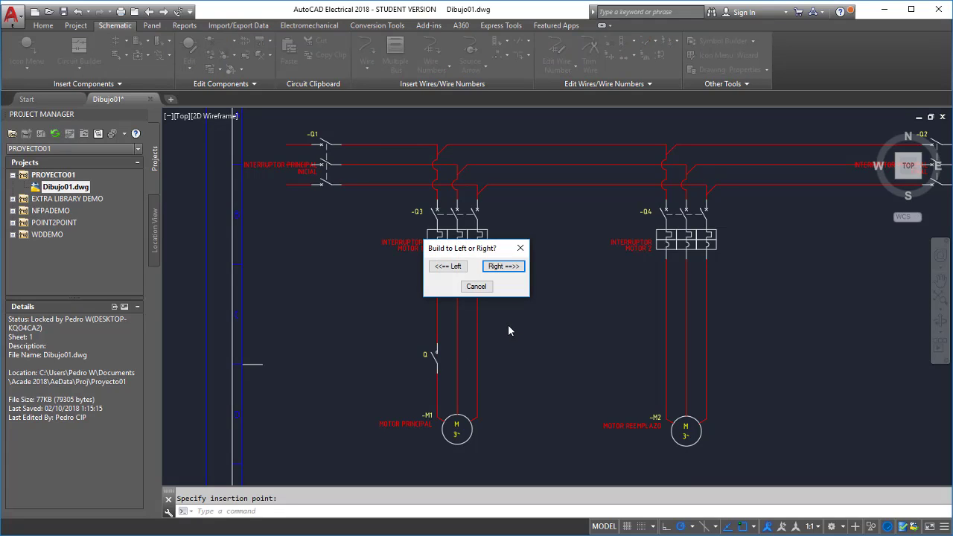
{"action": "left_click", "coordinate": [504, 267]}
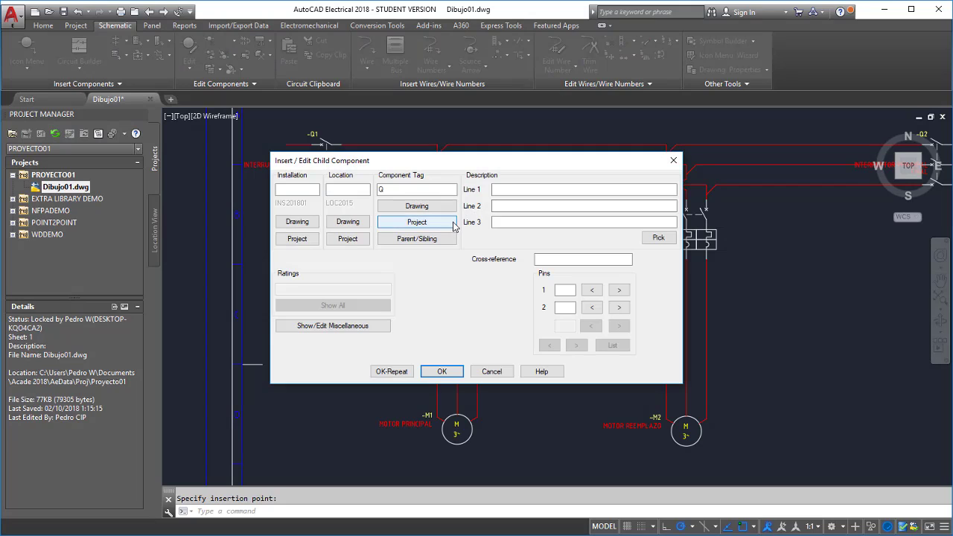
{"action": "double_click", "coordinate": [429, 190]}
{"action": "type", "text": "K1"}
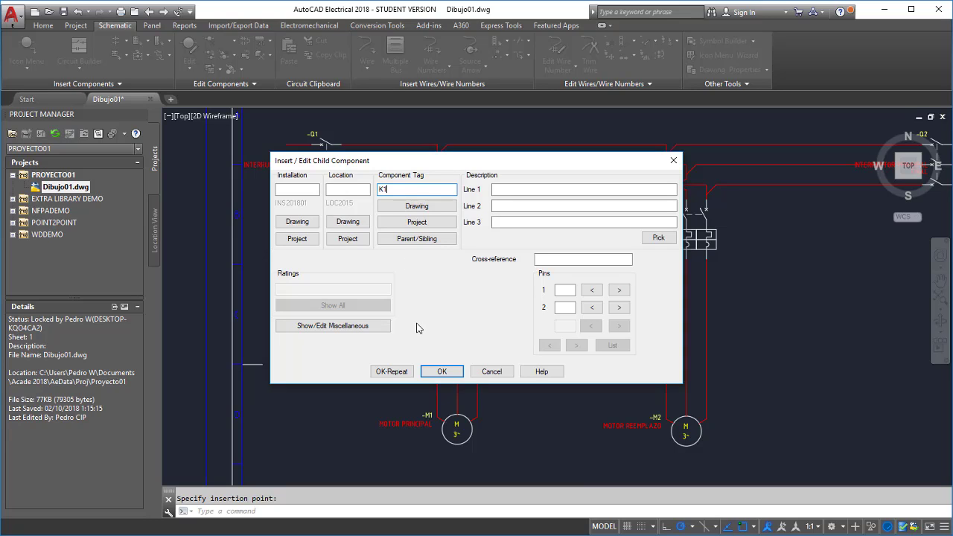
{"action": "left_click", "coordinate": [549, 189]}
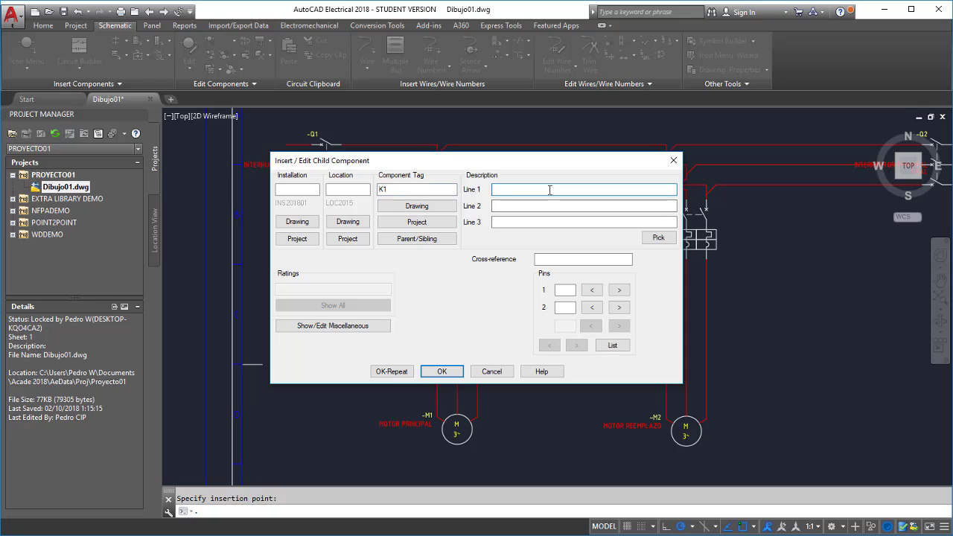
{"action": "type", "text": "CONTAC"}
{"action": "type", "text": "TOR DE A"}
{"action": "type", "text": "RRANQUE"}
{"action": "key", "text": "Tab"}
{"action": "type", "text": "MOTOR"}
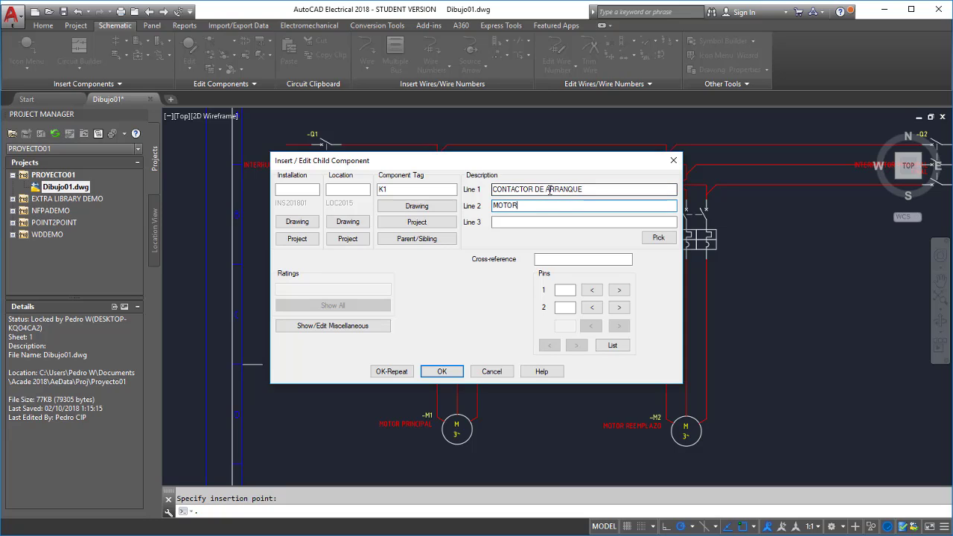
{"action": "type", "text": " 1"}
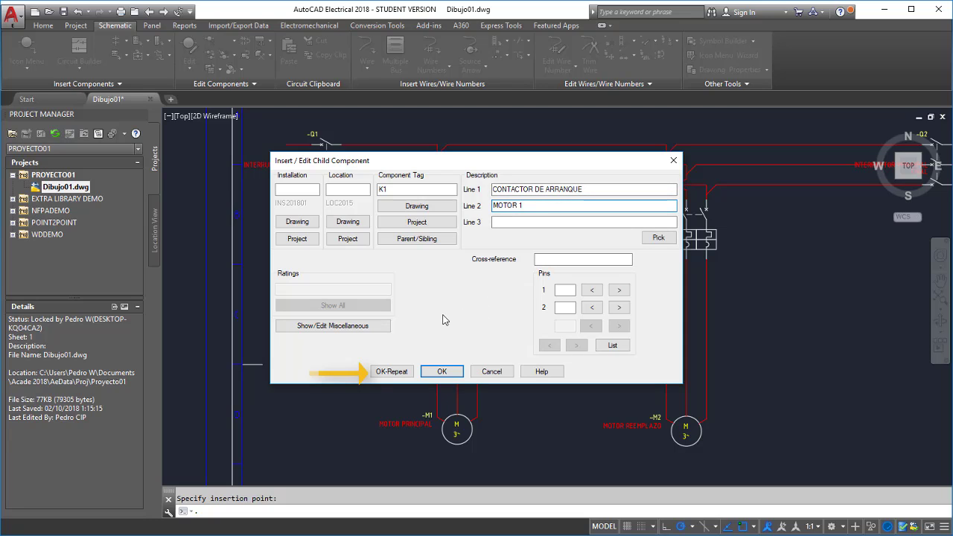
{"action": "left_click", "coordinate": [400, 373]}
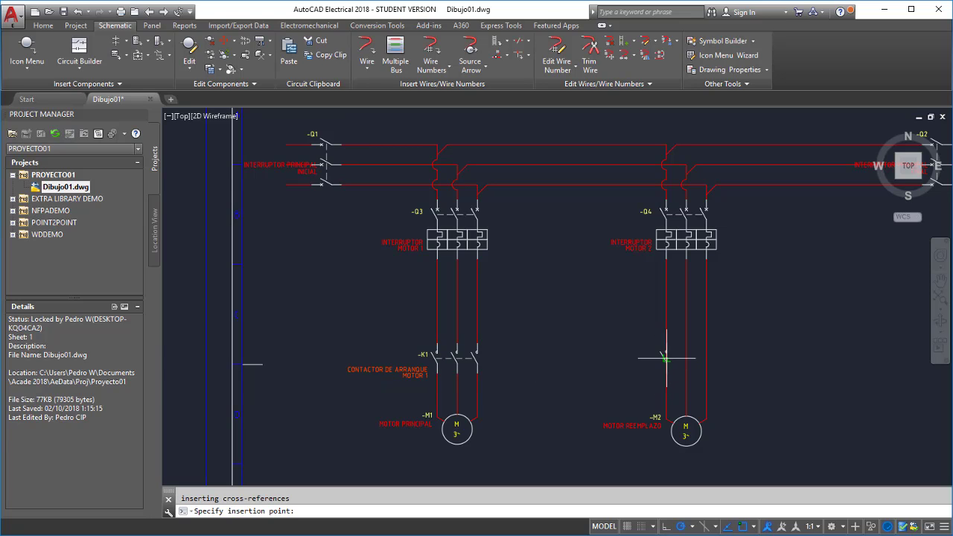
Insert starter contact K2 on M2's wire, described CONTACTOR DE ARRANQUE / MOTOR 2.
{"action": "left_click", "coordinate": [665, 358]}
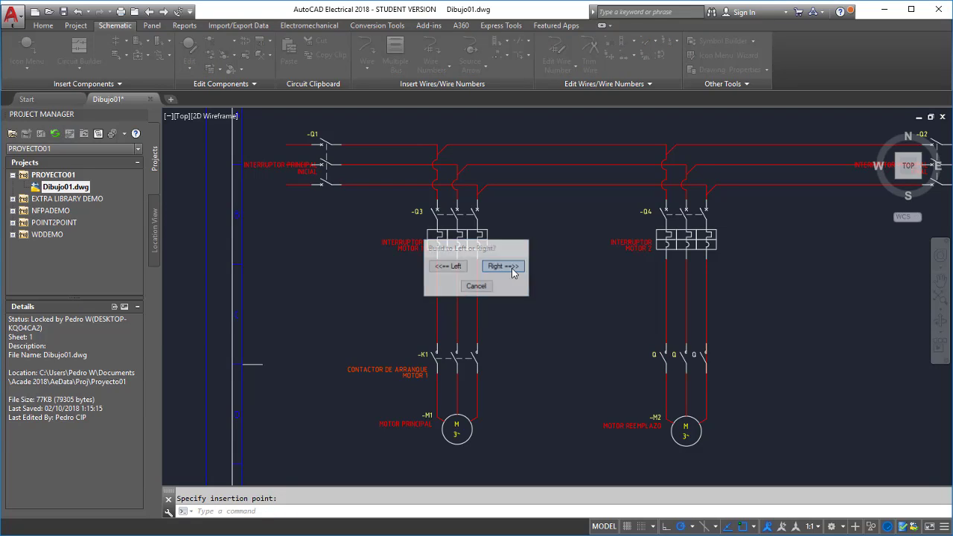
{"action": "left_click", "coordinate": [512, 270]}
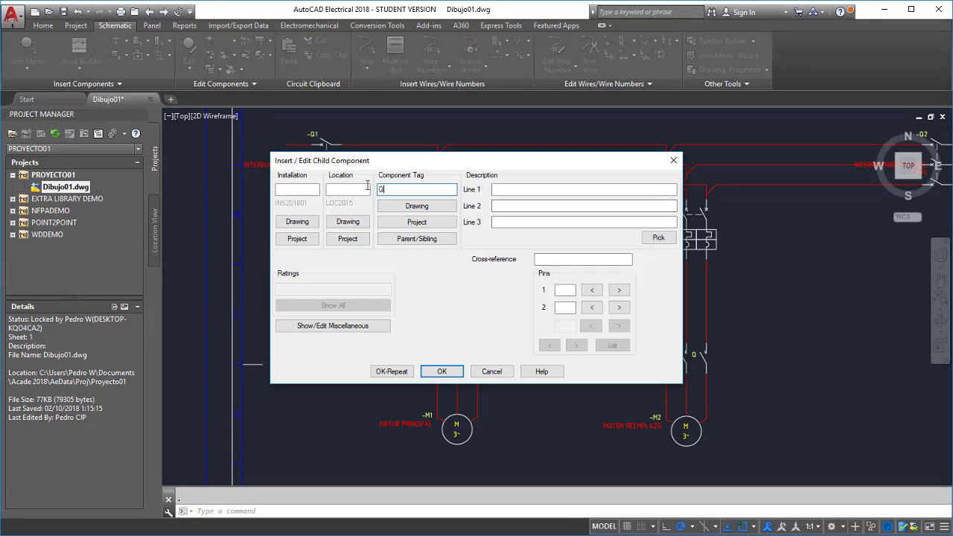
{"action": "type", "text": "K"}
{"action": "type", "text": "2"}
{"action": "left_click", "coordinate": [509, 188]}
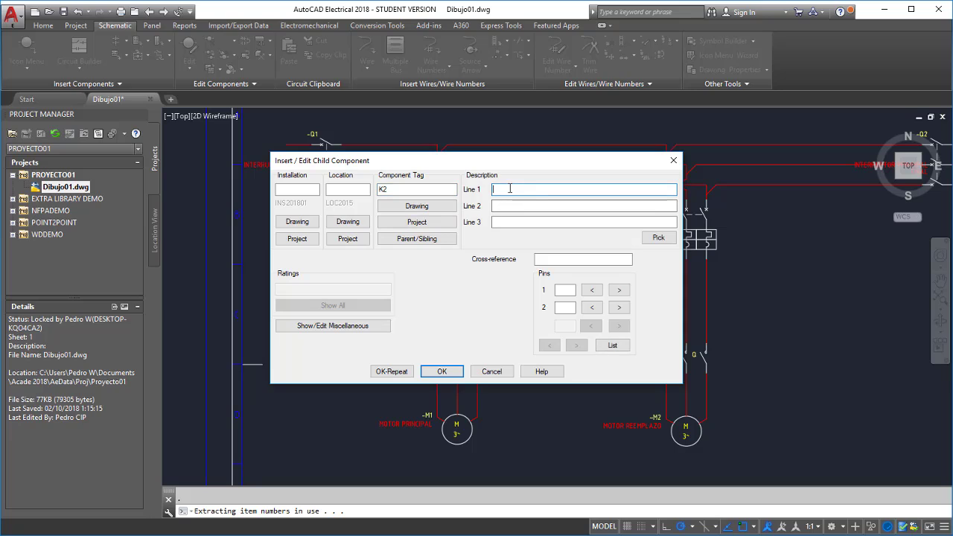
{"action": "type", "text": "CONTACT"}
{"action": "type", "text": "OR DE ARRA"}
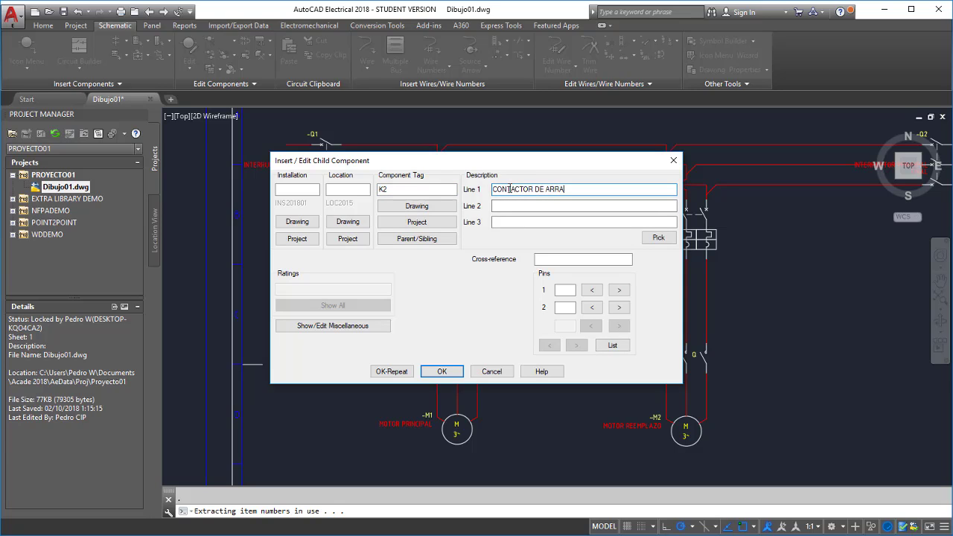
{"action": "type", "text": "NQUE"}
{"action": "key", "text": "Tab"}
{"action": "type", "text": "MO"}
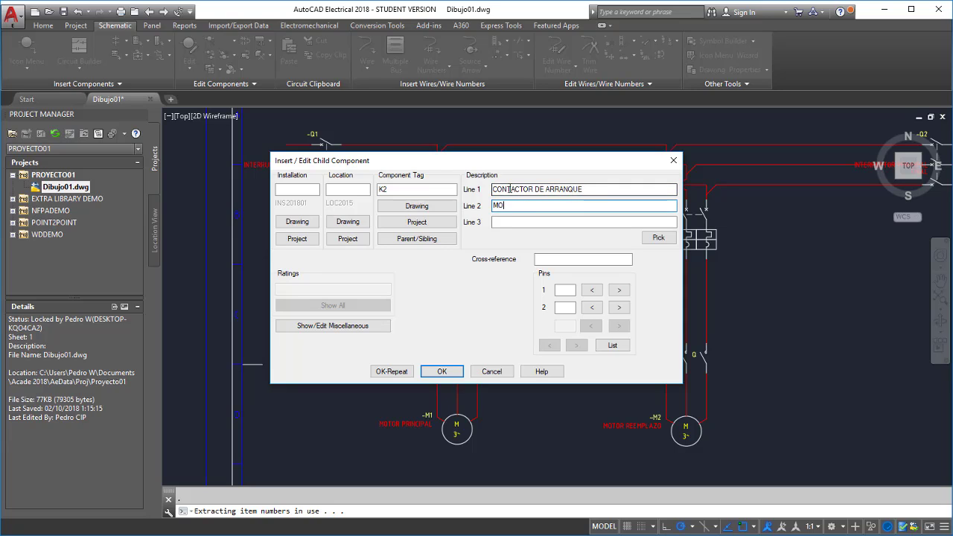
{"action": "type", "text": "TOR 2"}
{"action": "left_click", "coordinate": [442, 371]}
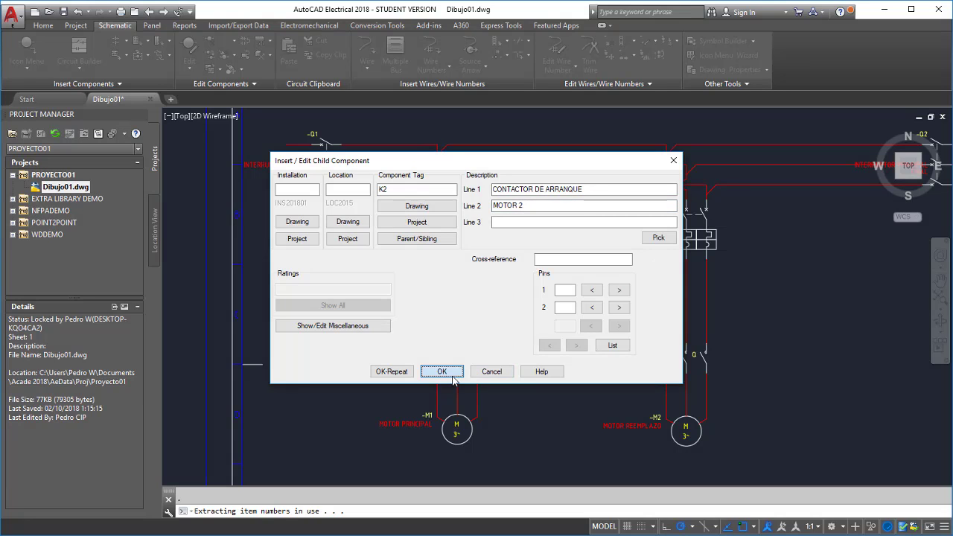